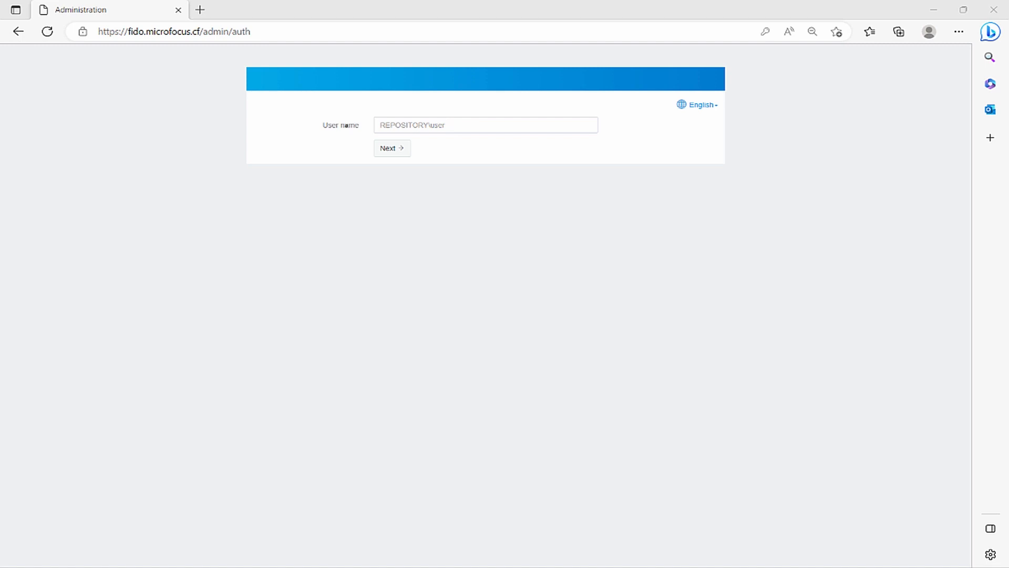
# Sign in to the administration portal with the local administrator's user name and password.
pyautogui.click(379, 123)
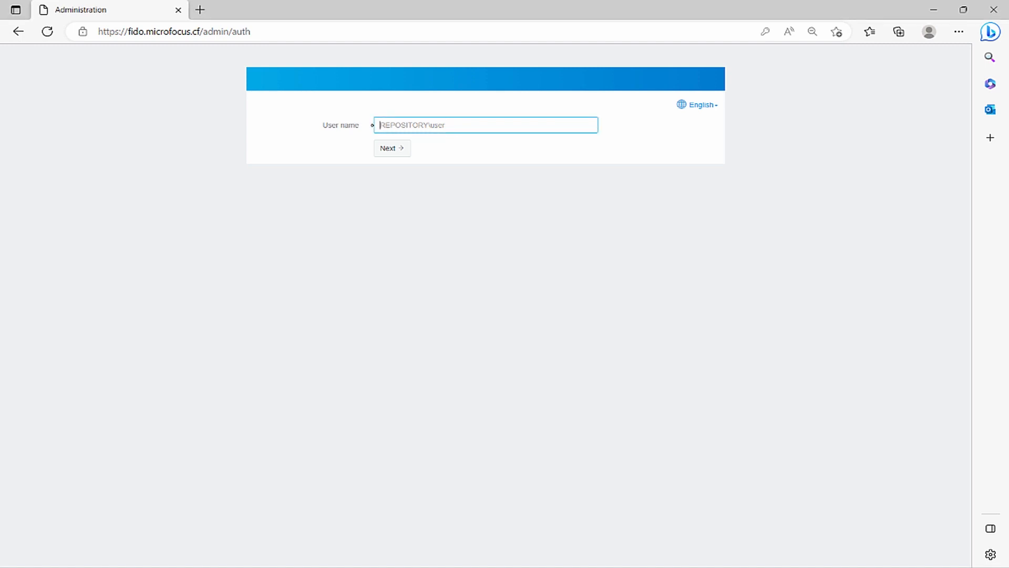
pyautogui.write('local')
pyautogui.write('admin')
pyautogui.press('Return')
pyautogui.press('Return')
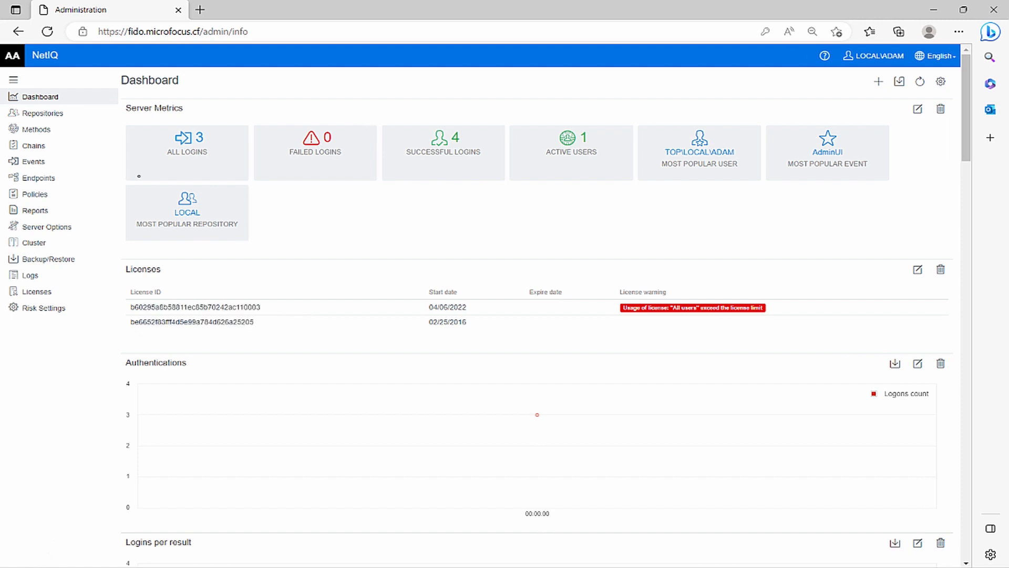
# In the Voice sender policy, enter the Twilio authentication token and the sender phone number.
pyautogui.click(81, 194)
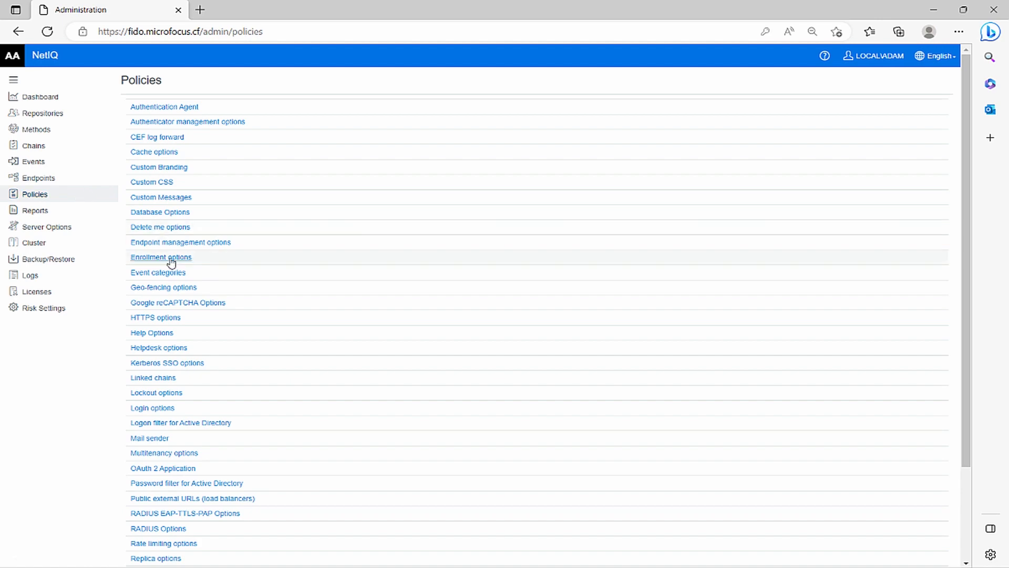
pyautogui.scroll(-3, 172, 262)
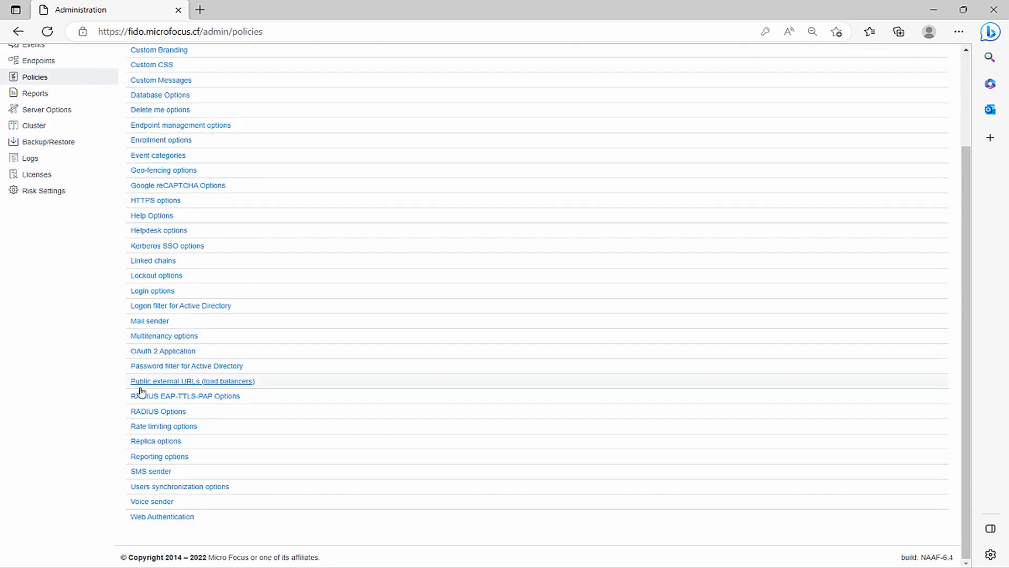
pyautogui.click(139, 502)
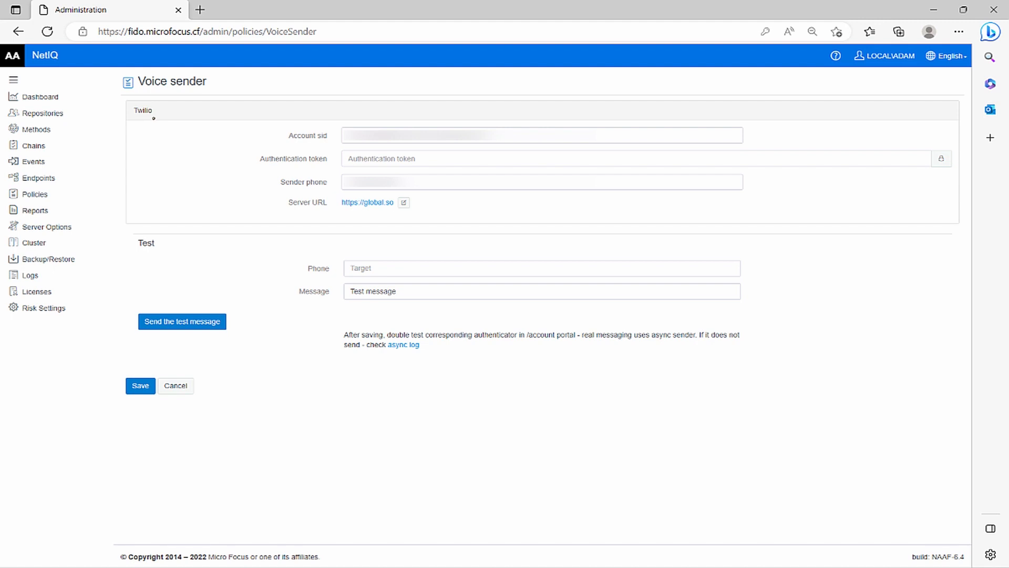
pyautogui.click(494, 134)
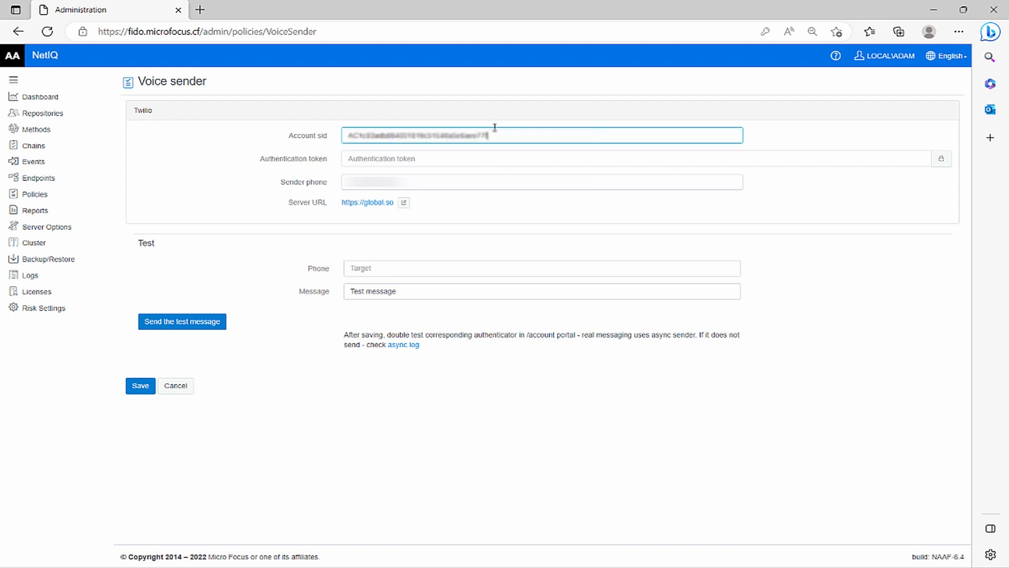
pyautogui.press('Tab')
pyautogui.hotkey('ctrl', 'v')
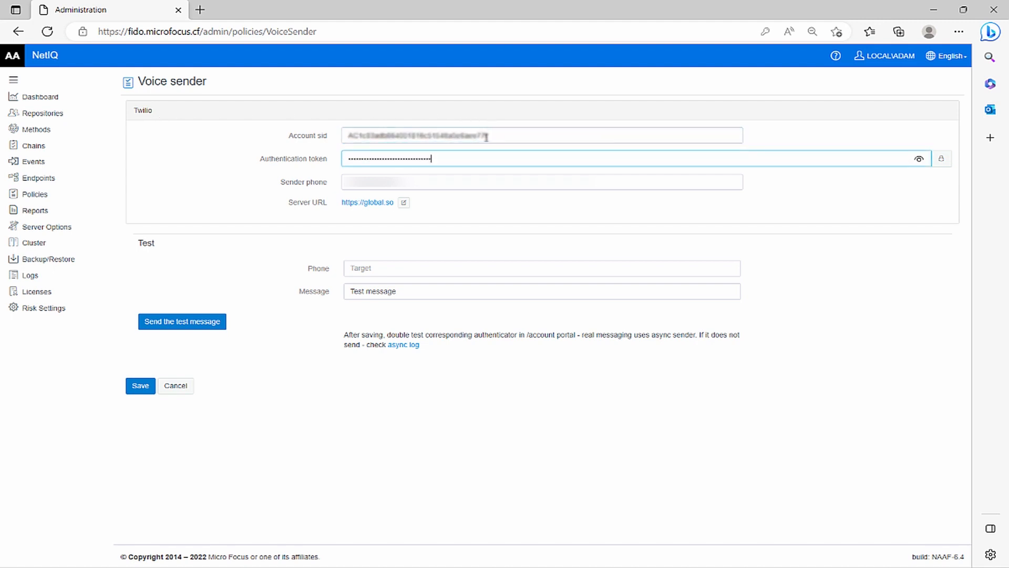
pyautogui.press('Tab')
pyautogui.press('Tab')
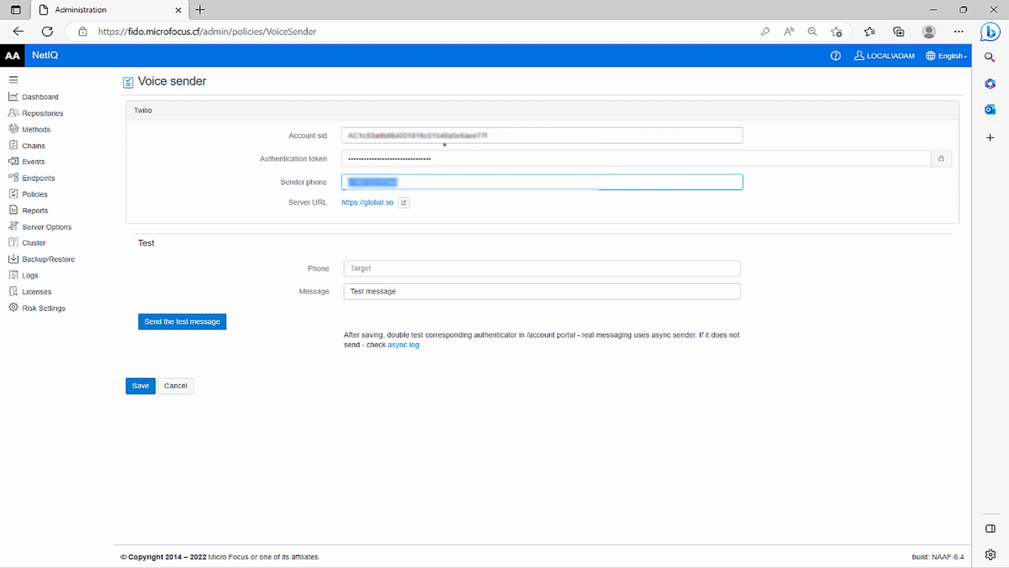
pyautogui.hotkey('ctrl', 'v')
pyautogui.click(404, 204)
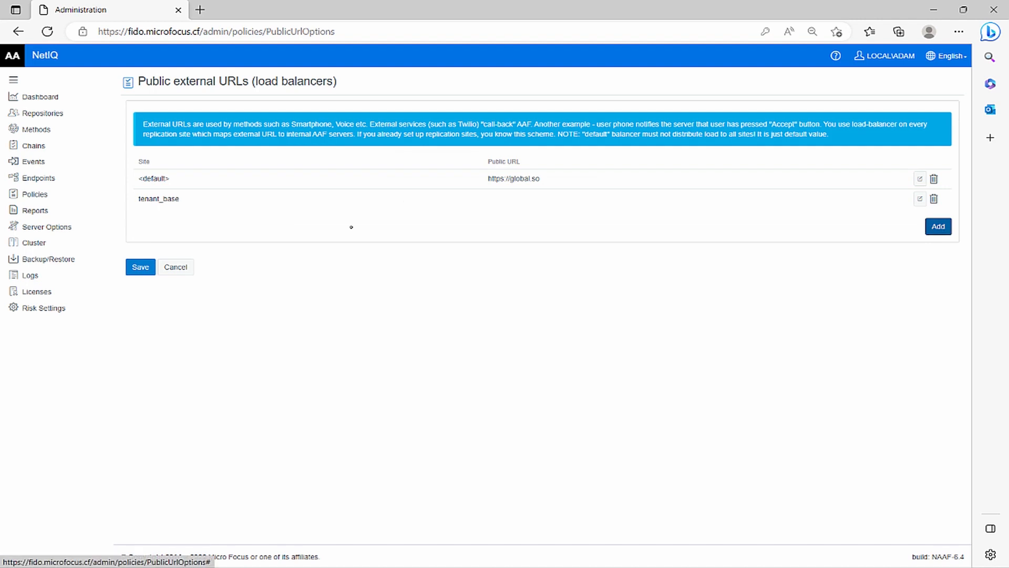
pyautogui.click(938, 227)
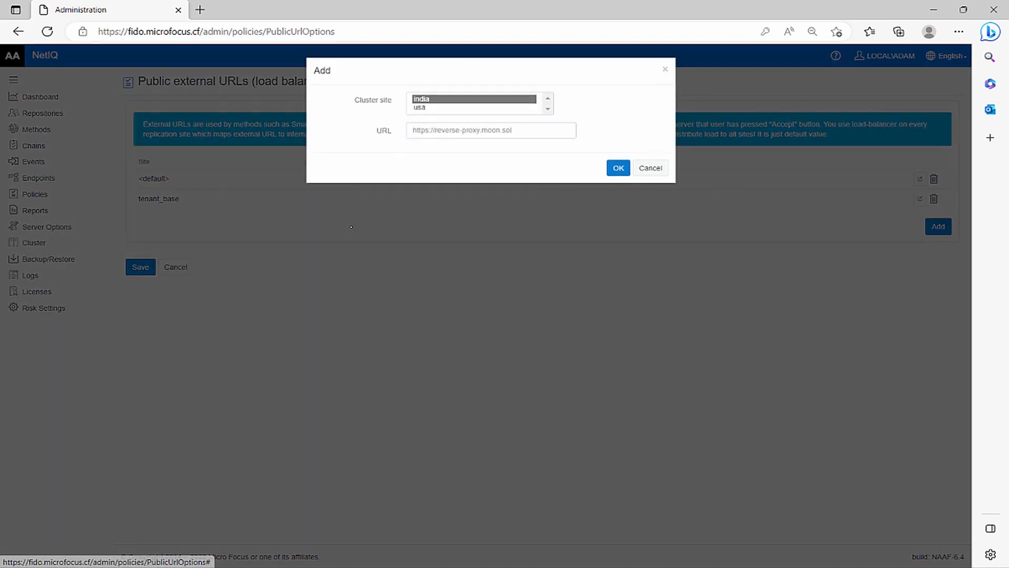
pyautogui.click(440, 134)
pyautogui.write('http://36d2-192-31-114-252.ngrok.io')
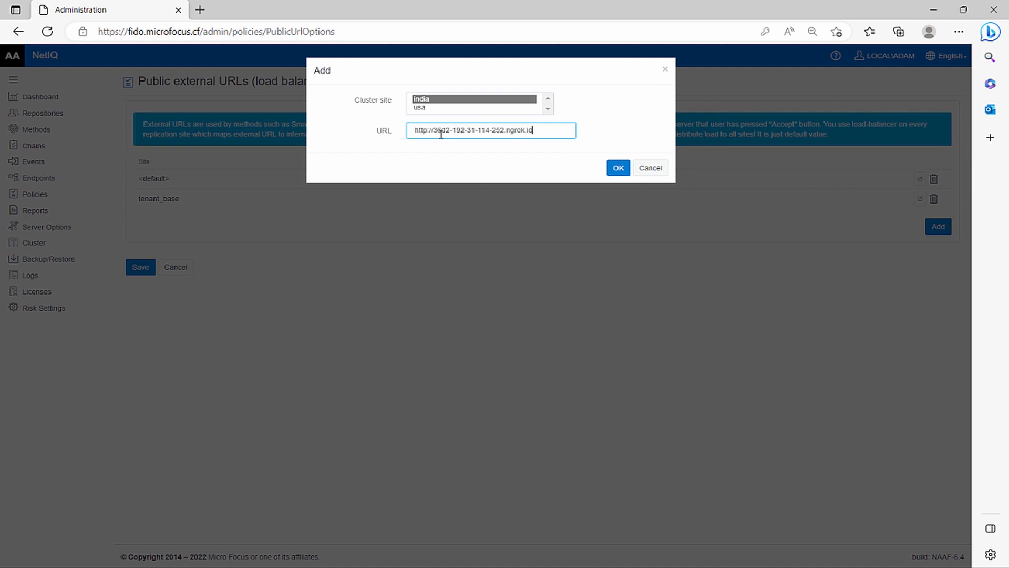
pyautogui.click(619, 168)
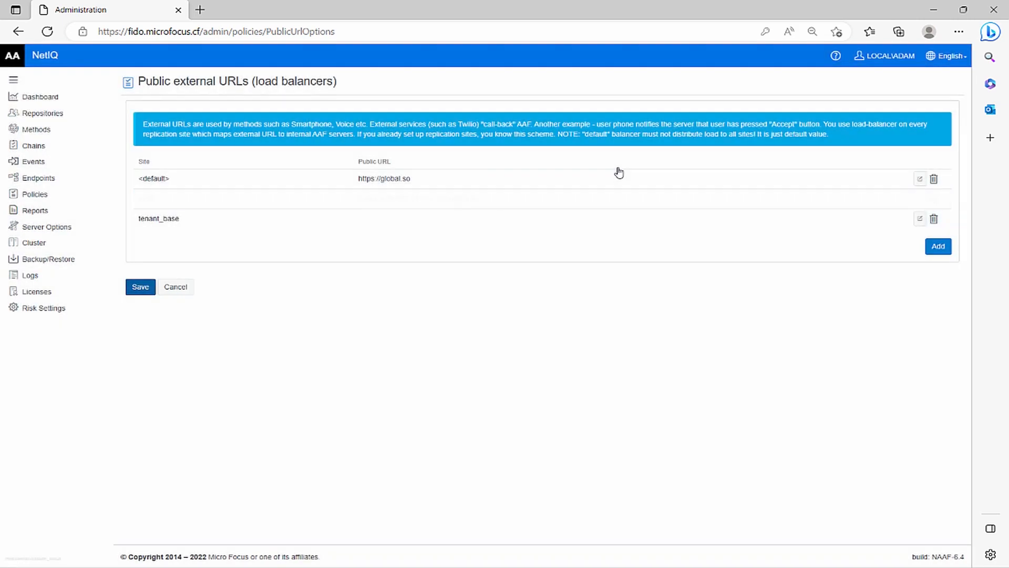
pyautogui.click(149, 288)
# Send a test message from the Voice sender policy to the target phone number and save the policy.
pyautogui.scroll(-3, 195, 384)
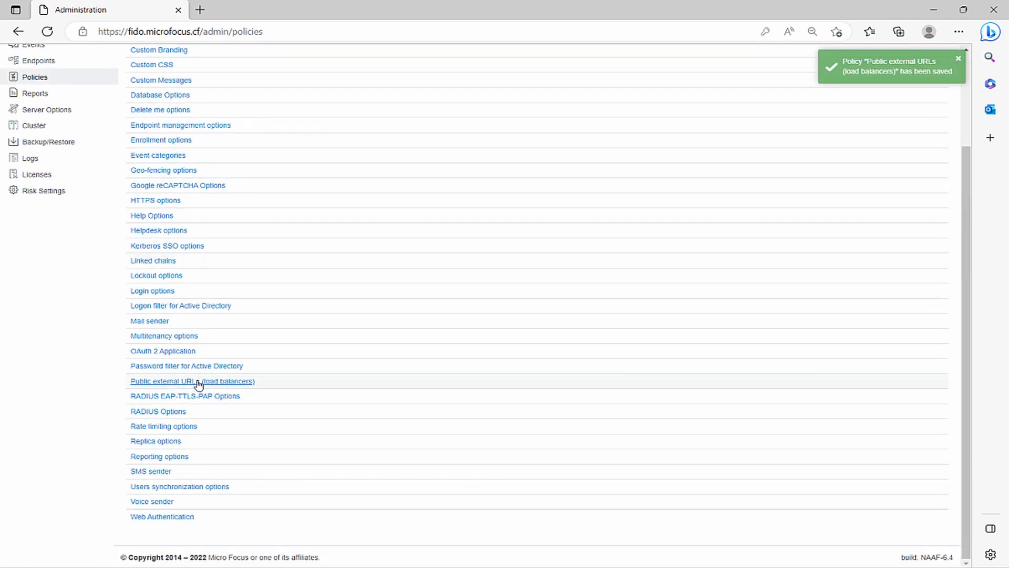
pyautogui.click(152, 501)
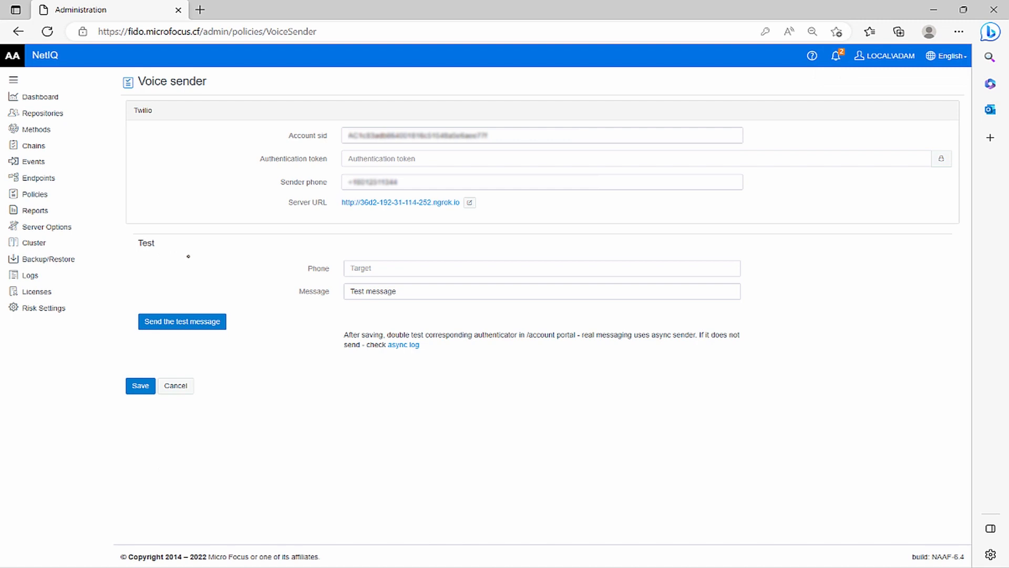
pyautogui.click(364, 269)
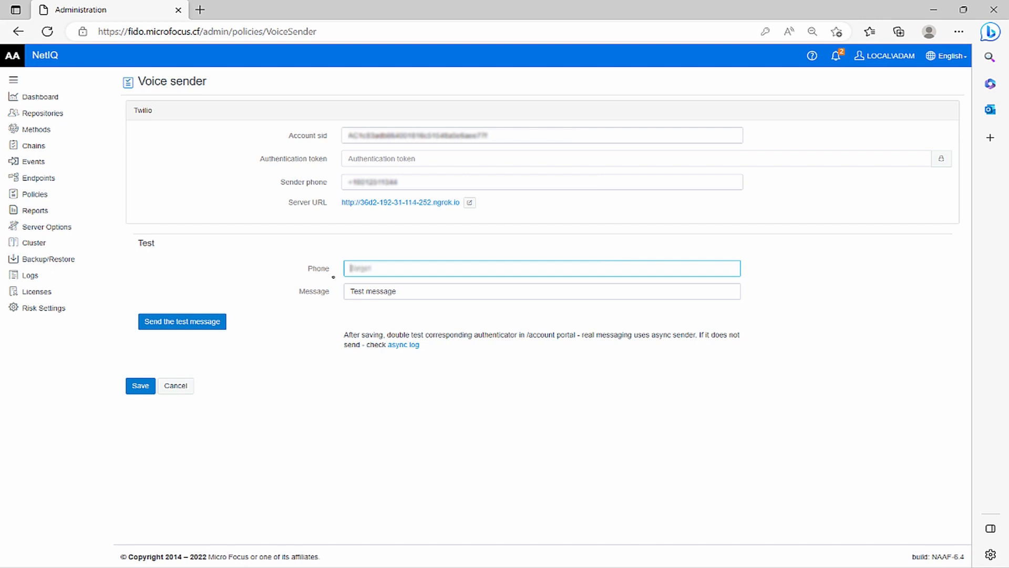
pyautogui.hotkey('ctrl', 'v')
pyautogui.click(407, 292)
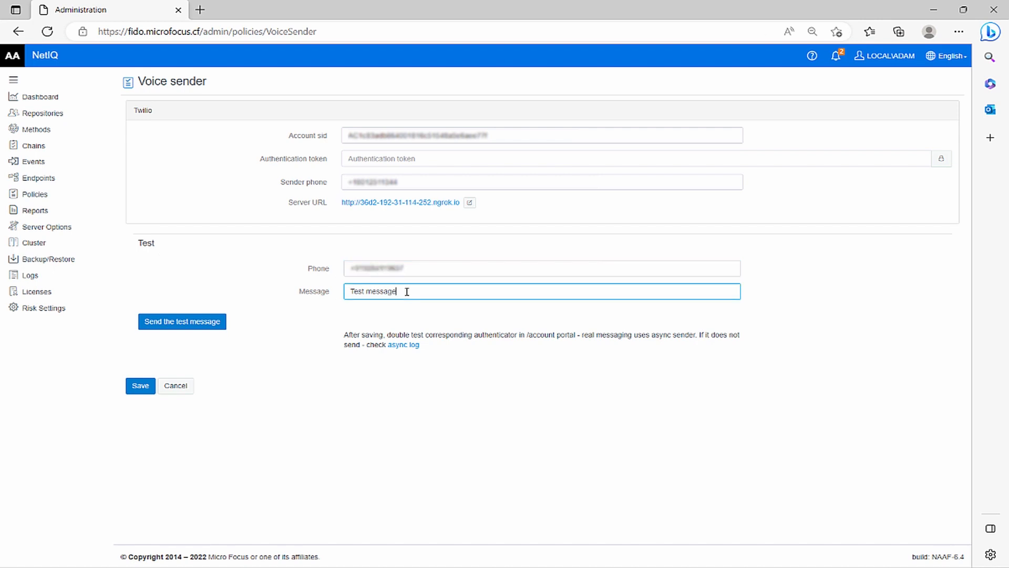
pyautogui.click(185, 322)
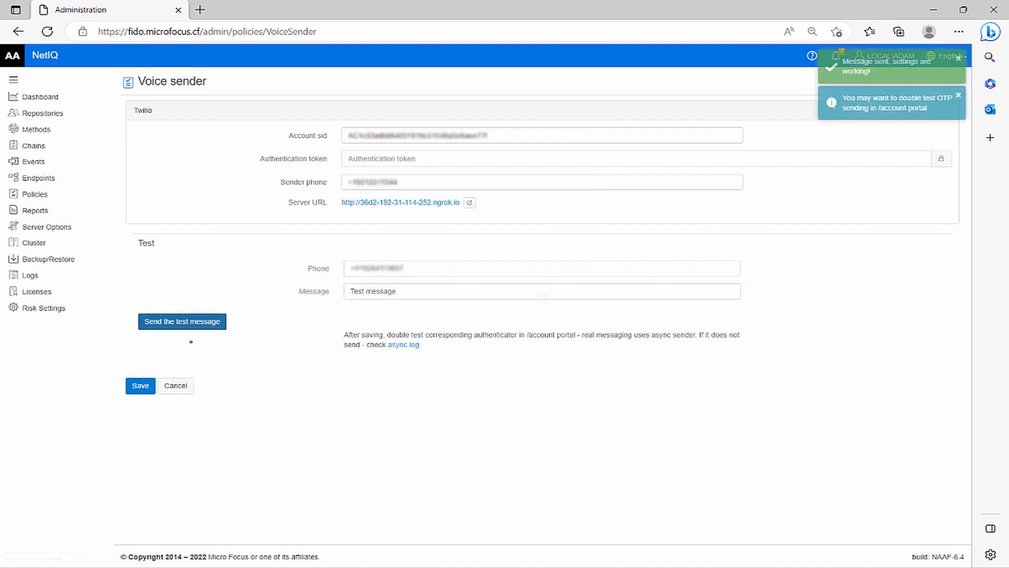
pyautogui.click(141, 386)
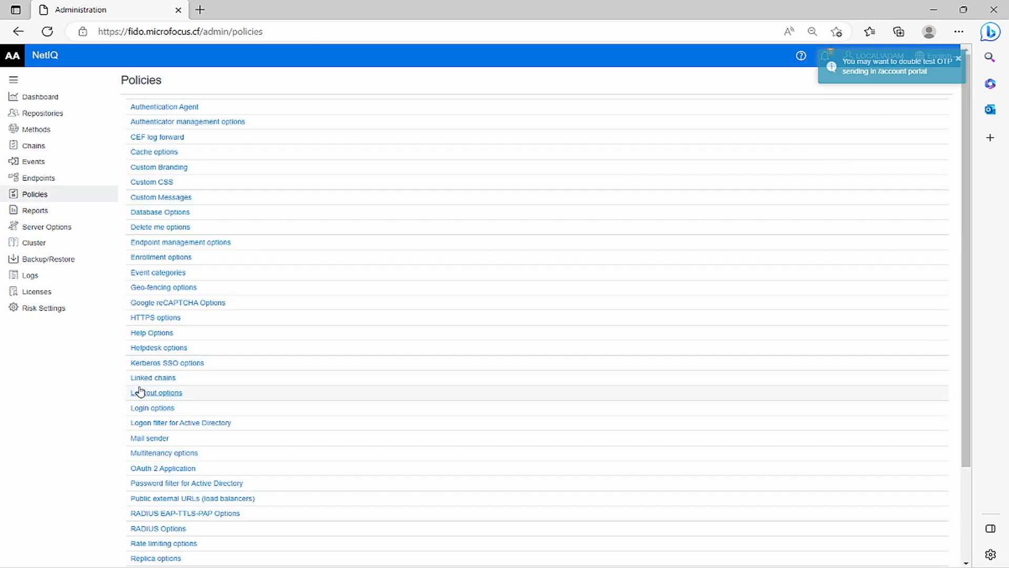
# Turn off Allow overriding phone number for the Voice OTP method and save the method.
pyautogui.click(102, 135)
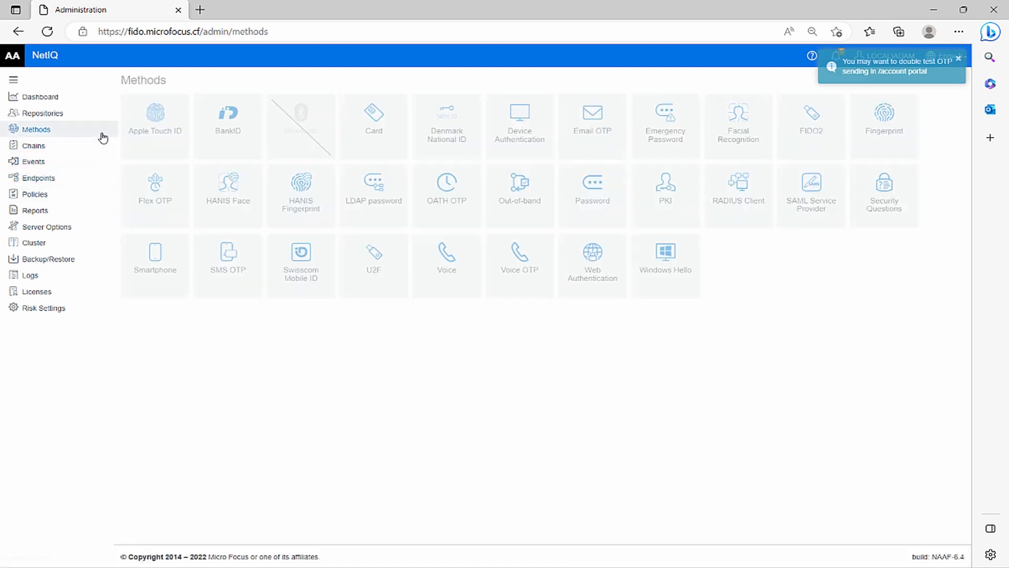
pyautogui.click(508, 263)
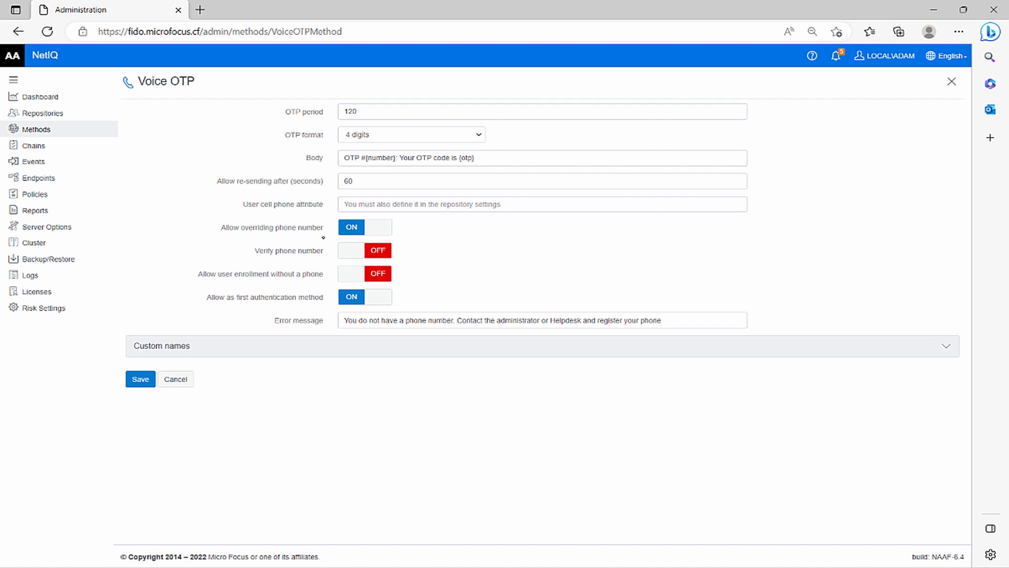
pyautogui.click(368, 233)
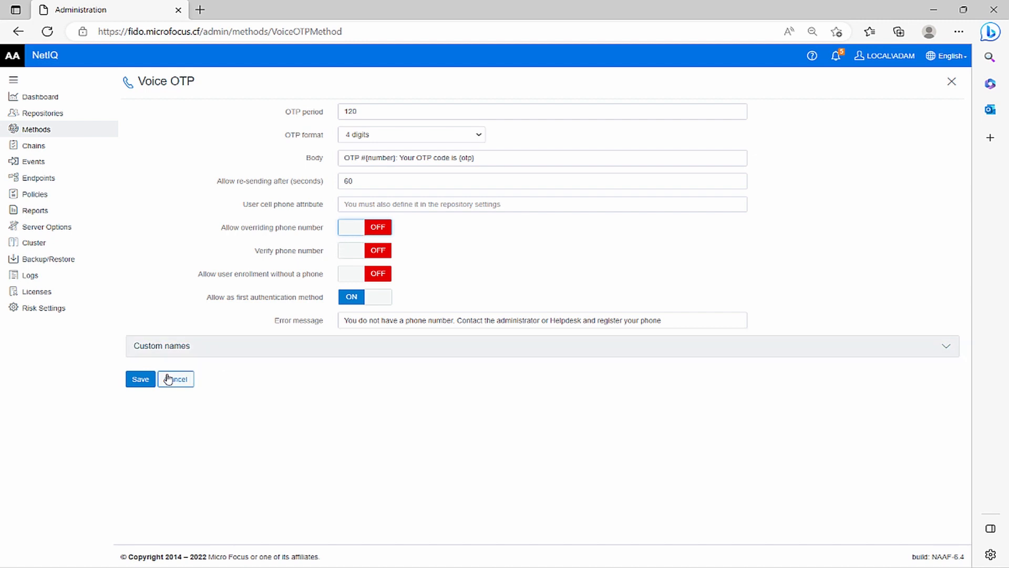
pyautogui.click(141, 379)
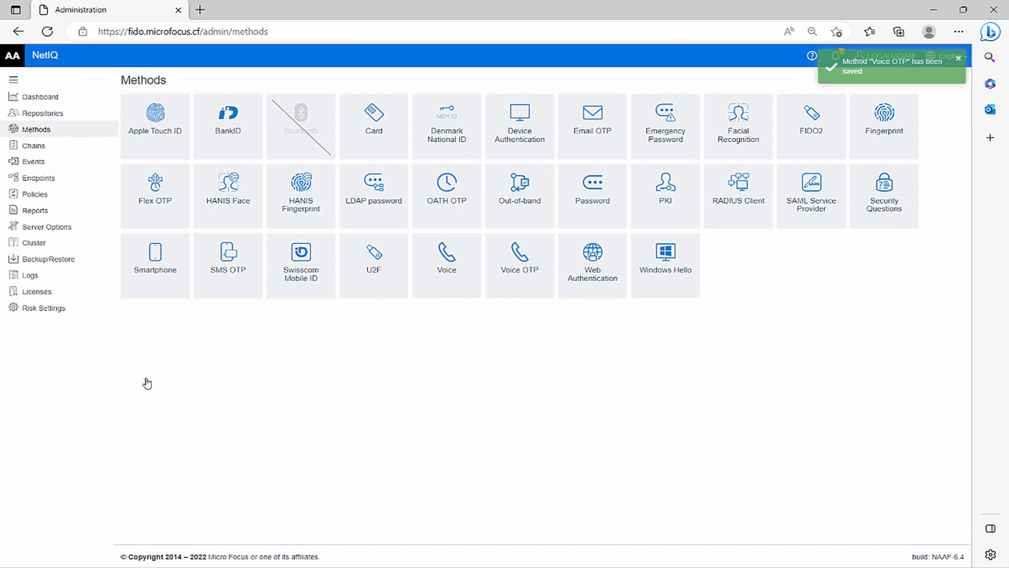
# Start a new authentication chain named LDAP Password + Voice OTP.
pyautogui.click(76, 148)
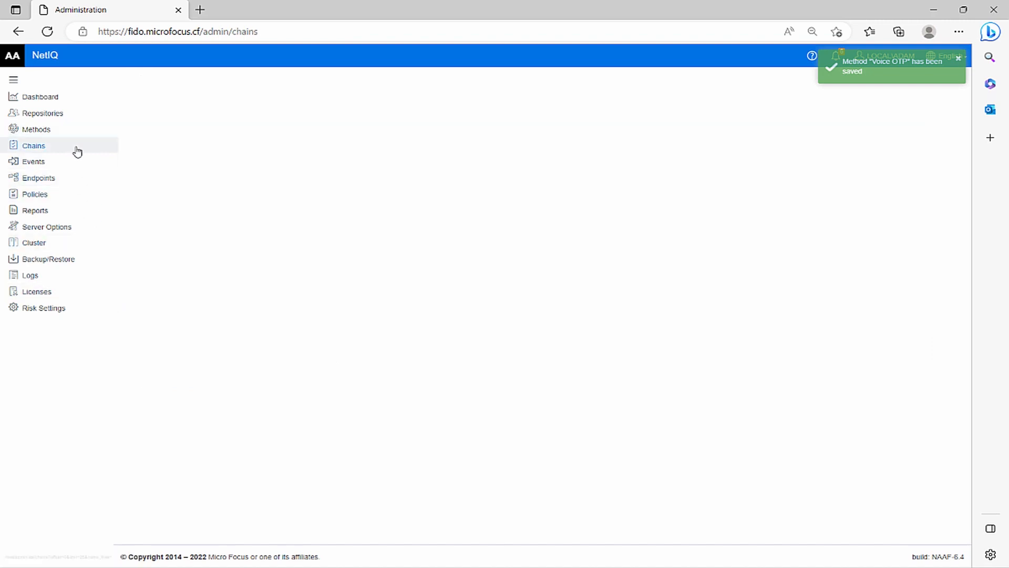
pyautogui.click(168, 108)
pyautogui.click(370, 103)
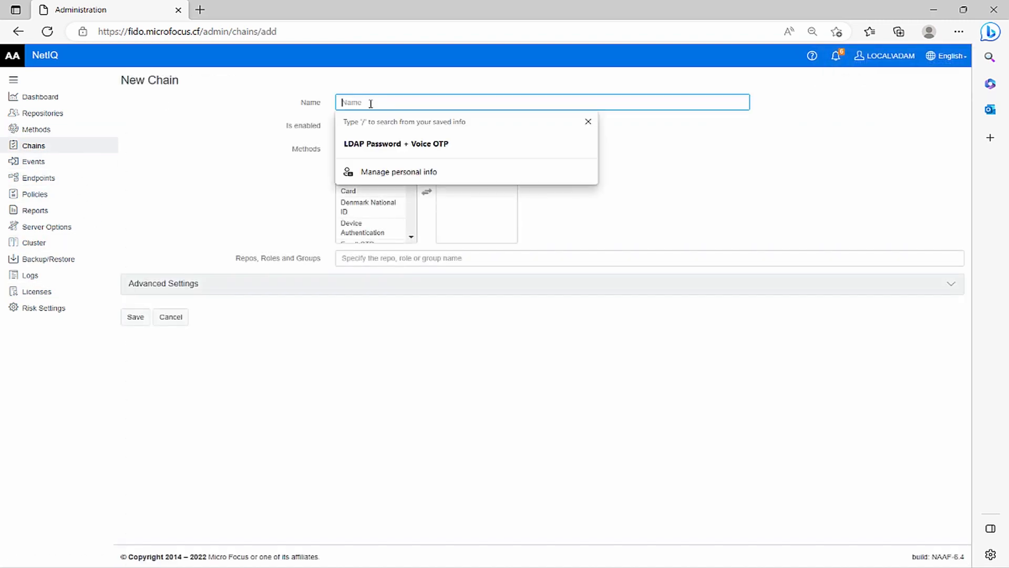
pyautogui.click(368, 143)
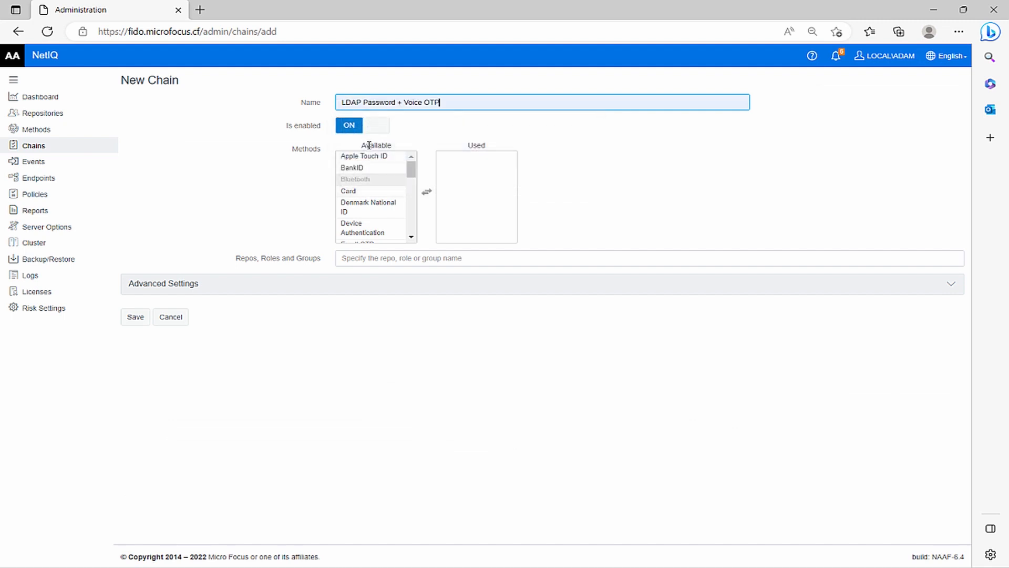
# Add LDAP password and Voice OTP to the new chain's used methods.
pyautogui.scroll(-5, 368, 201)
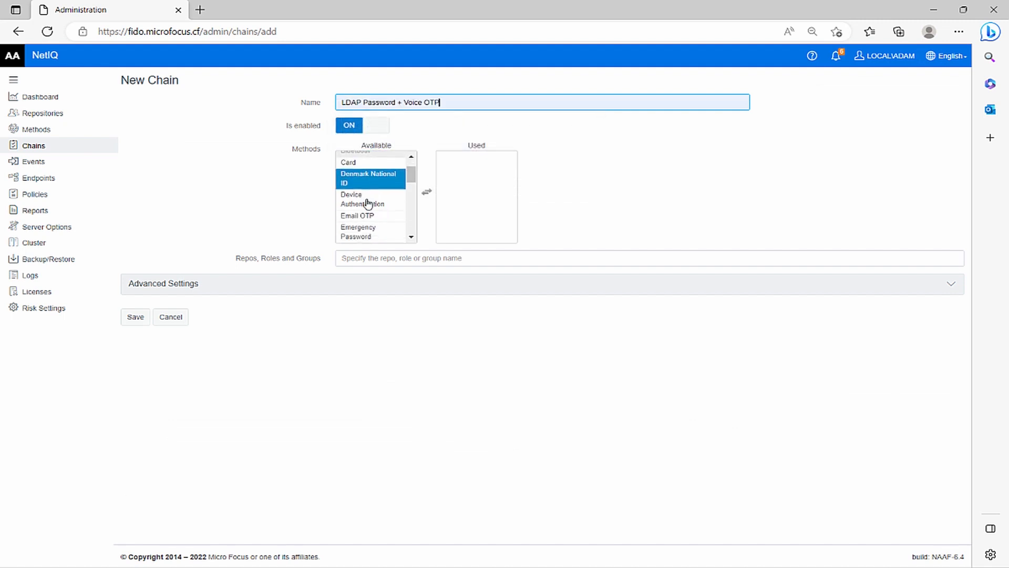
pyautogui.scroll(-3, 368, 201)
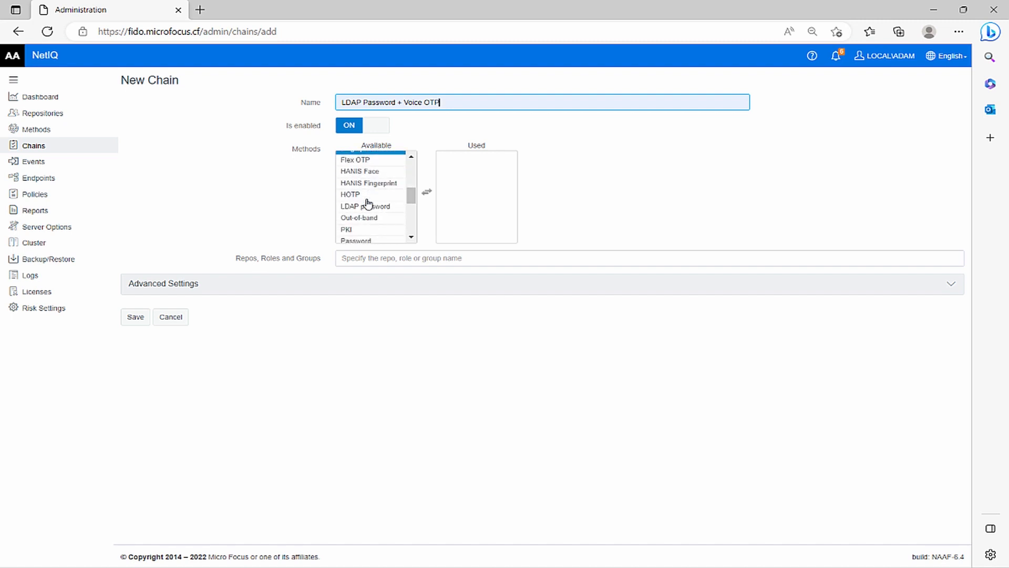
pyautogui.doubleClick(366, 205)
pyautogui.scroll(-3, 367, 206)
pyautogui.scroll(-5, 367, 210)
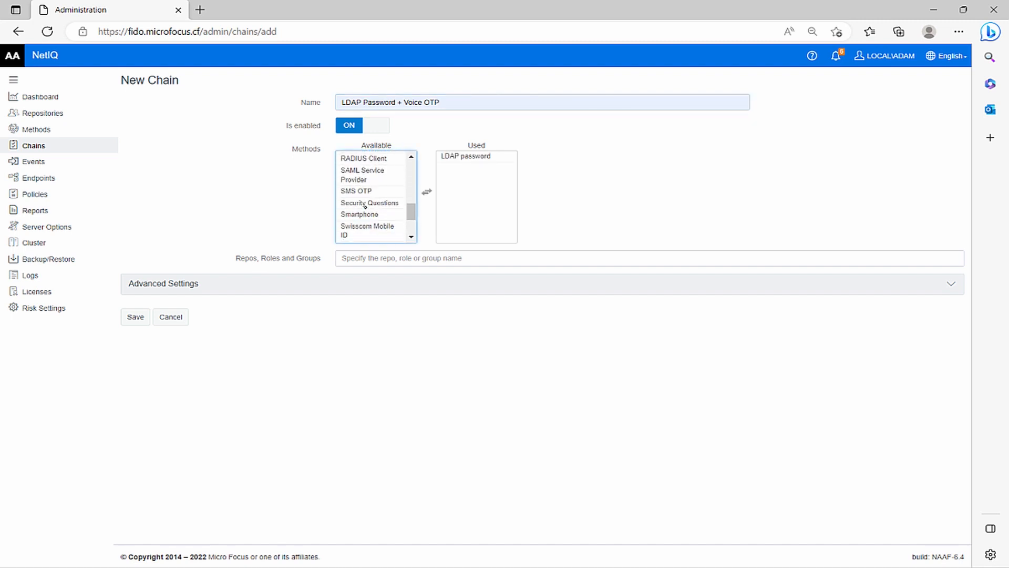
pyautogui.doubleClick(367, 213)
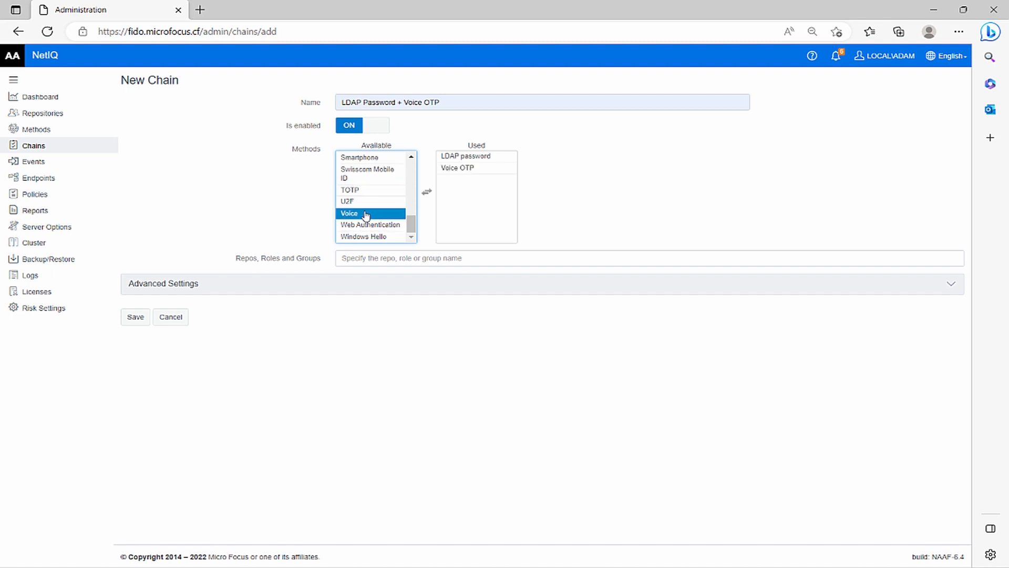
# Assign the JAGUAR Users group to the new chain and save it.
pyautogui.click(361, 258)
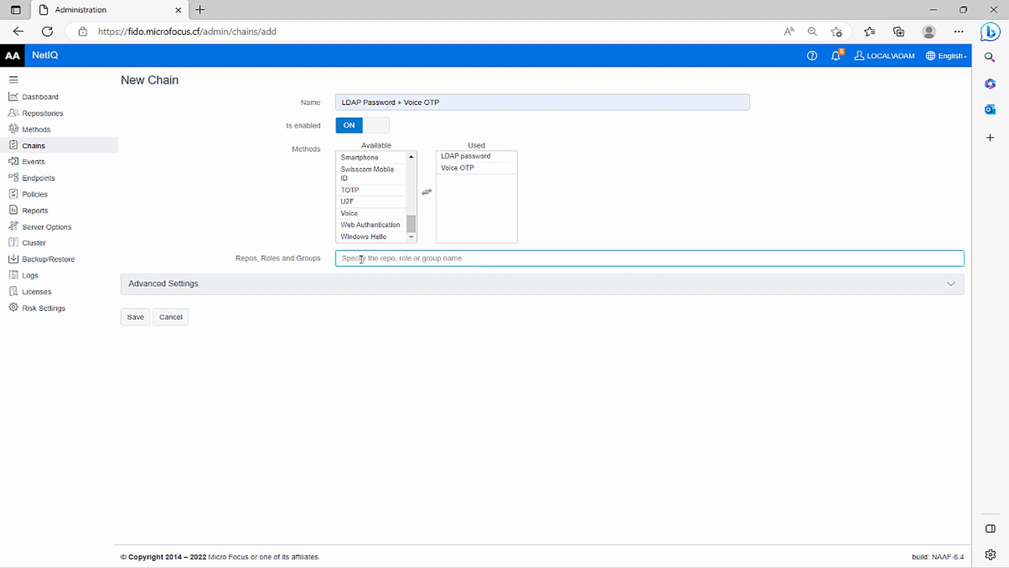
pyautogui.write('jaguar')
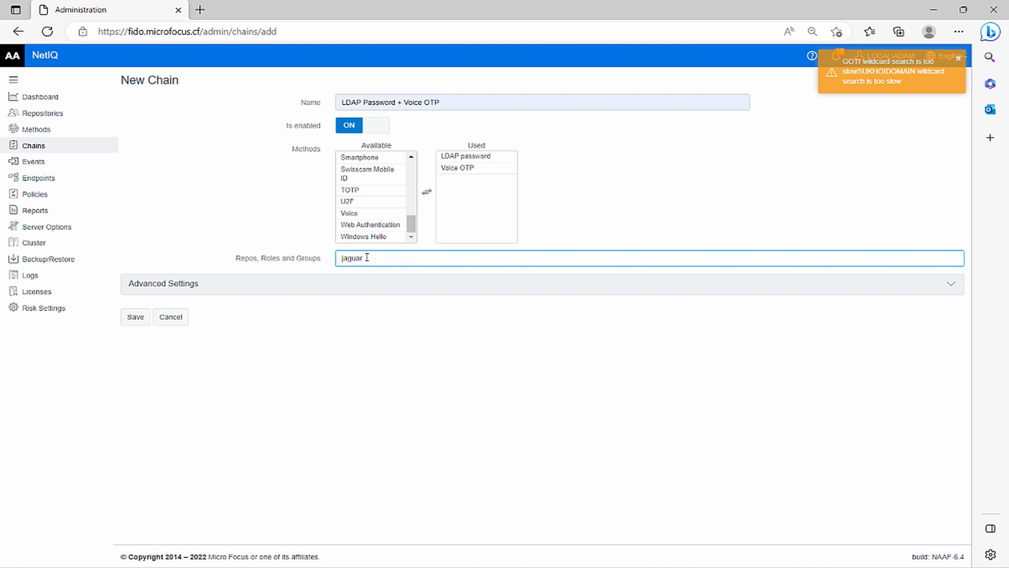
pyautogui.write(' users')
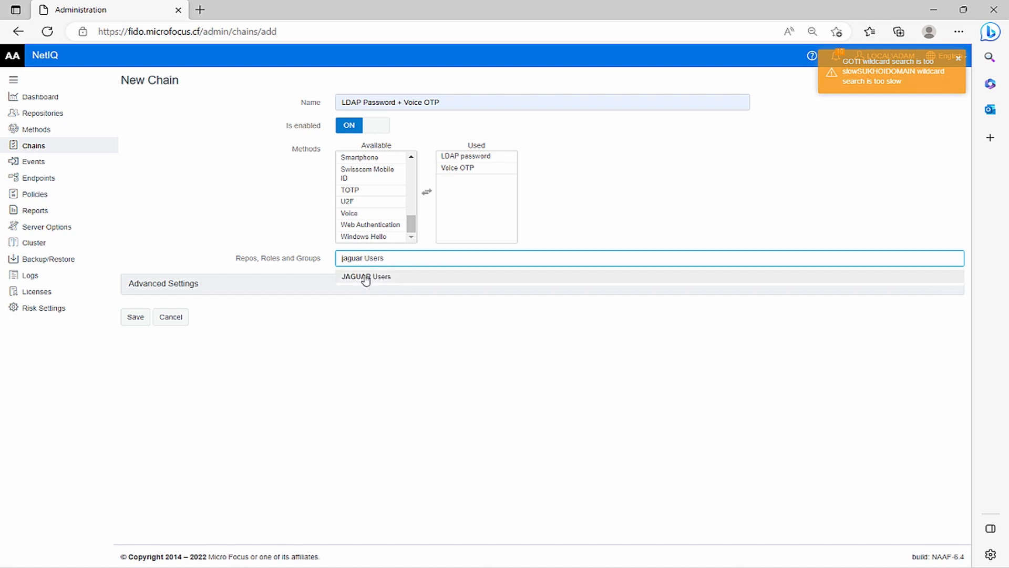
pyautogui.click(366, 279)
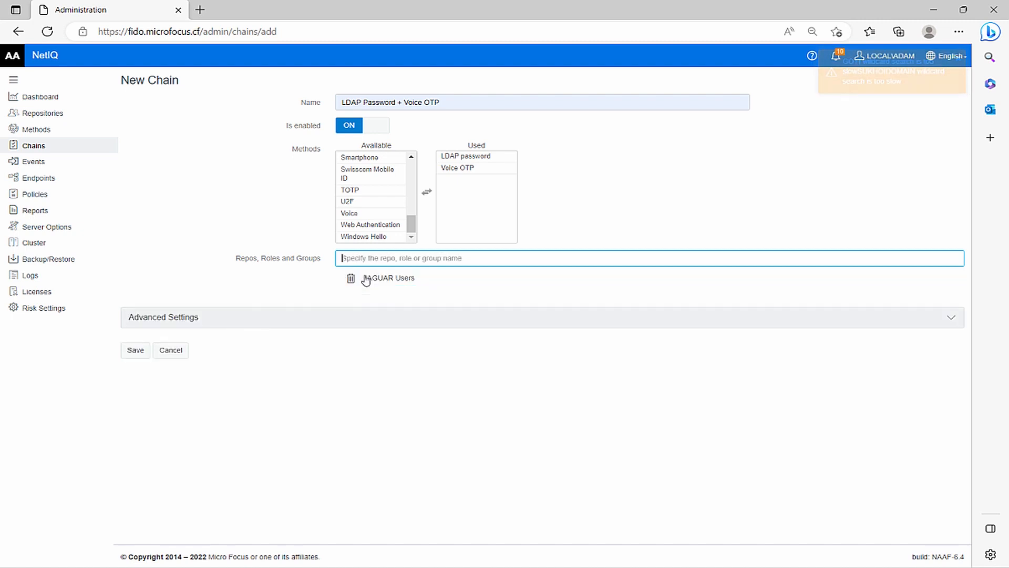
pyautogui.click(134, 350)
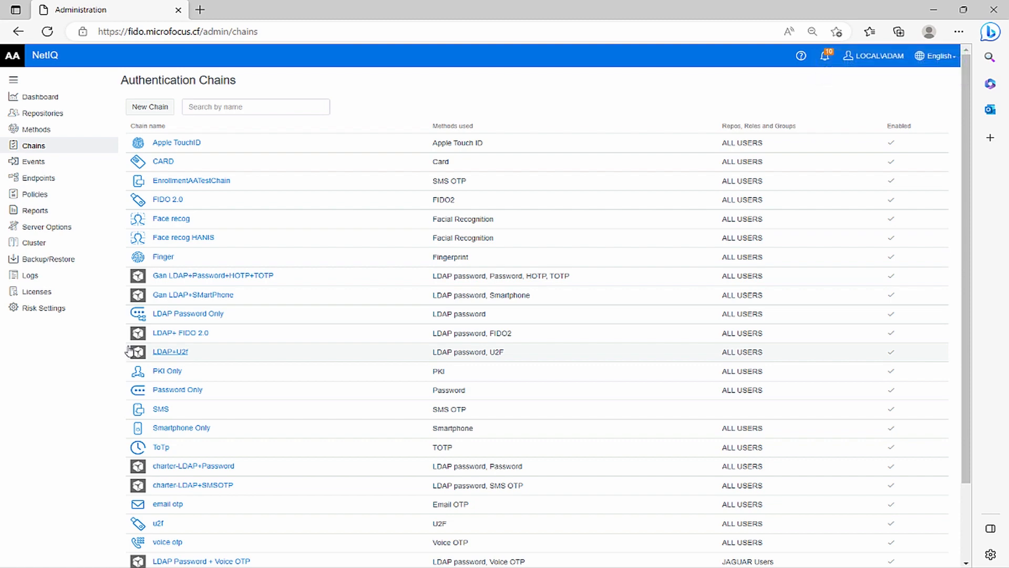
# Add the LDAP Password + Voice OTP chain to the used chains of the Windows logon event and save the event.
pyautogui.click(66, 159)
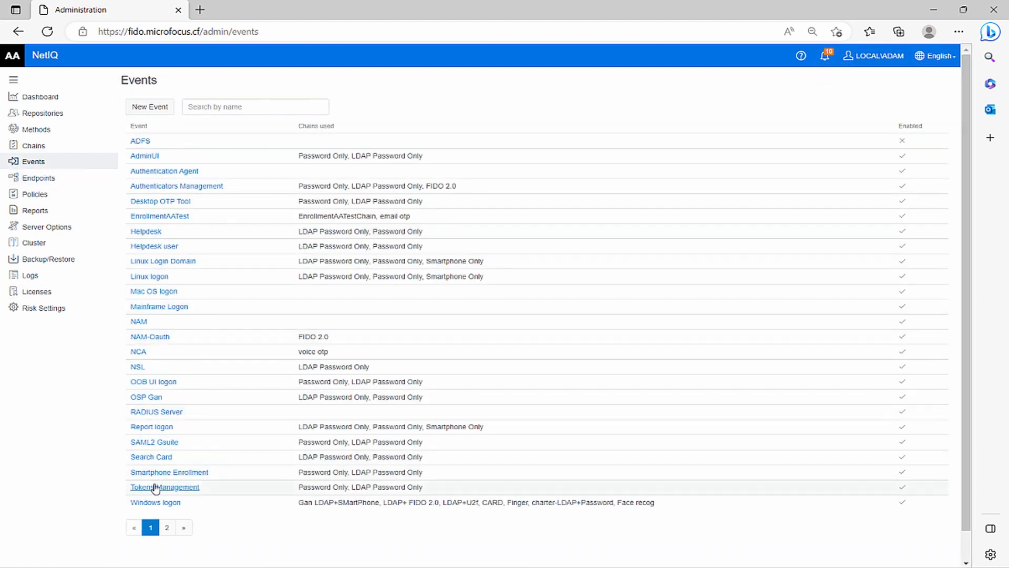
pyautogui.click(155, 503)
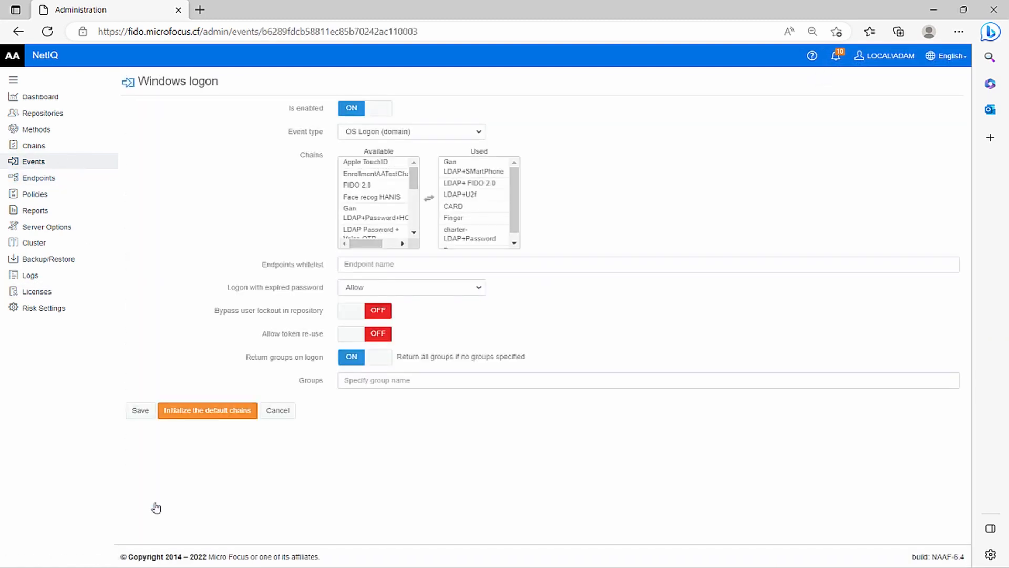
pyautogui.click(372, 234)
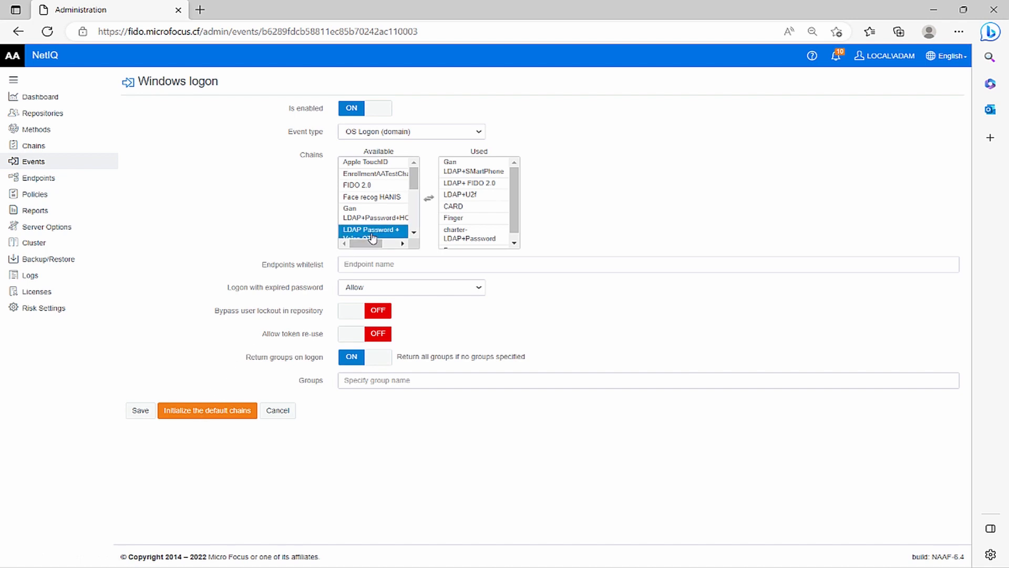
pyautogui.moveTo(372, 237); pyautogui.dragTo(491, 243)
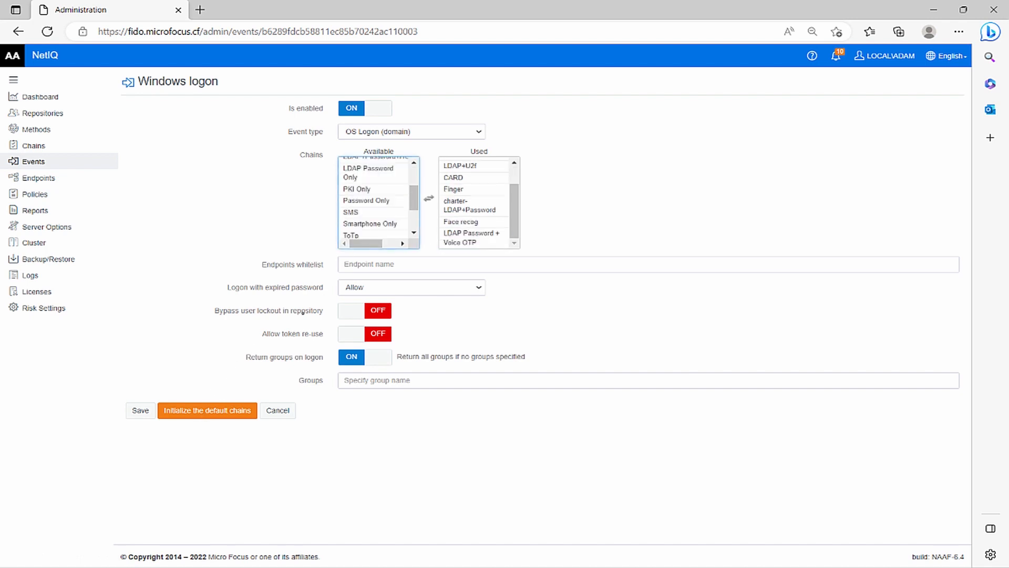
pyautogui.click(141, 412)
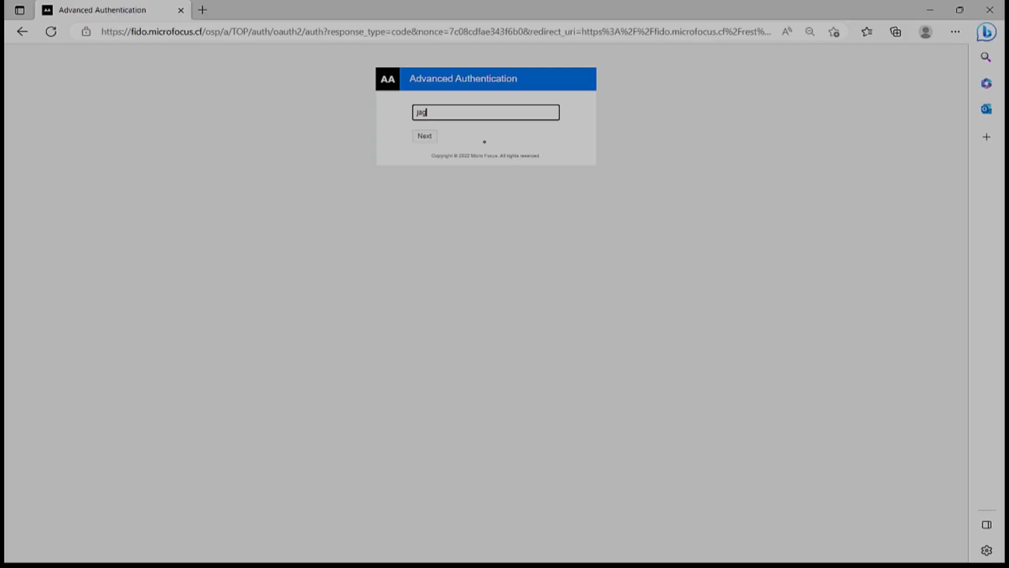
# Enter the JAGUAR domain user's login name on the Advanced Authentication sign-in page and submit it.
pyautogui.write('uar\\mar')
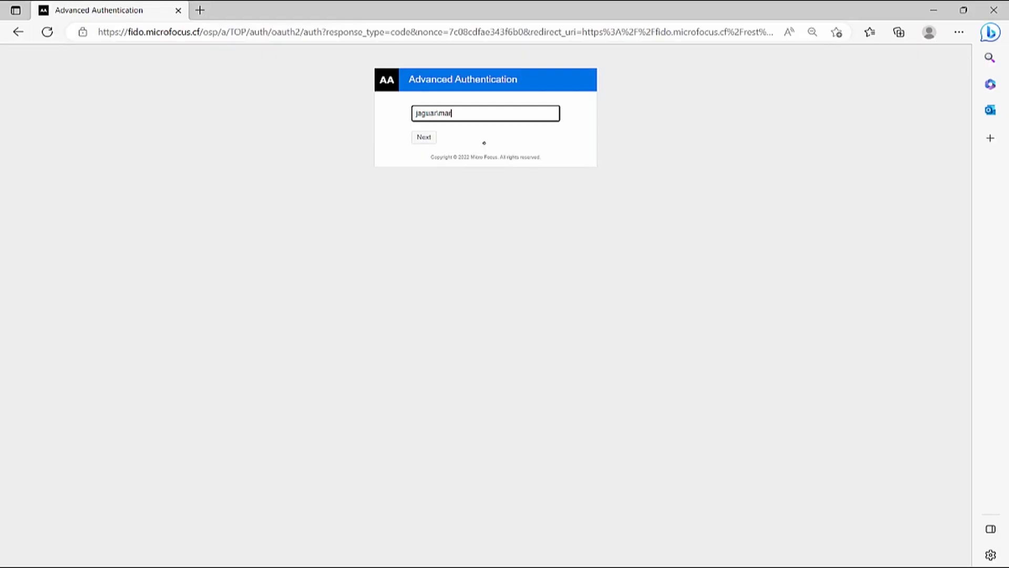
pyautogui.write('ia')
pyautogui.press('Return')
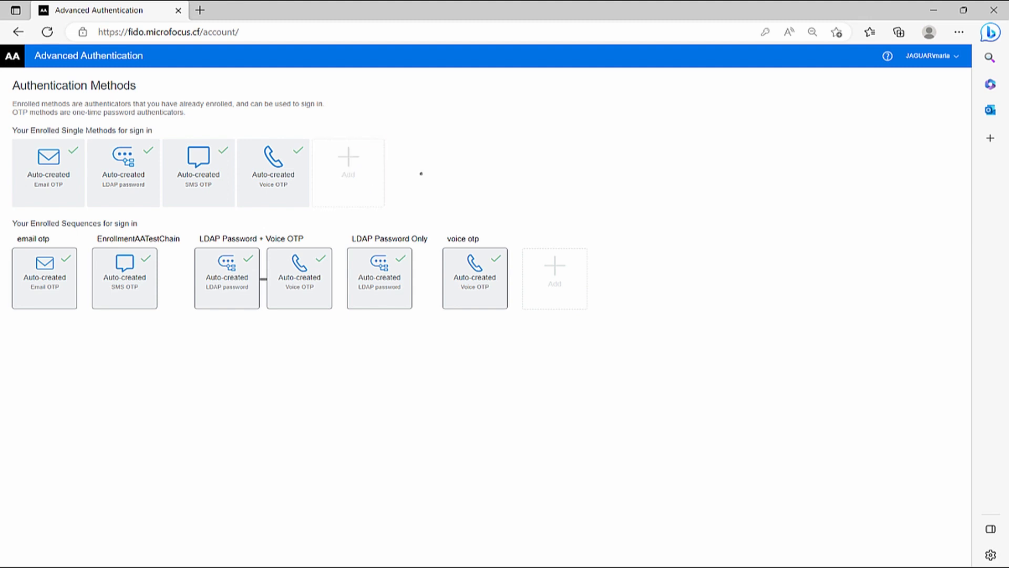
# Test the user's auto-created Voice OTP single method by entering the one-time password received by phone call, and close the test dialog.
pyautogui.click(289, 184)
pyautogui.hotkey('ctrl', 'a')
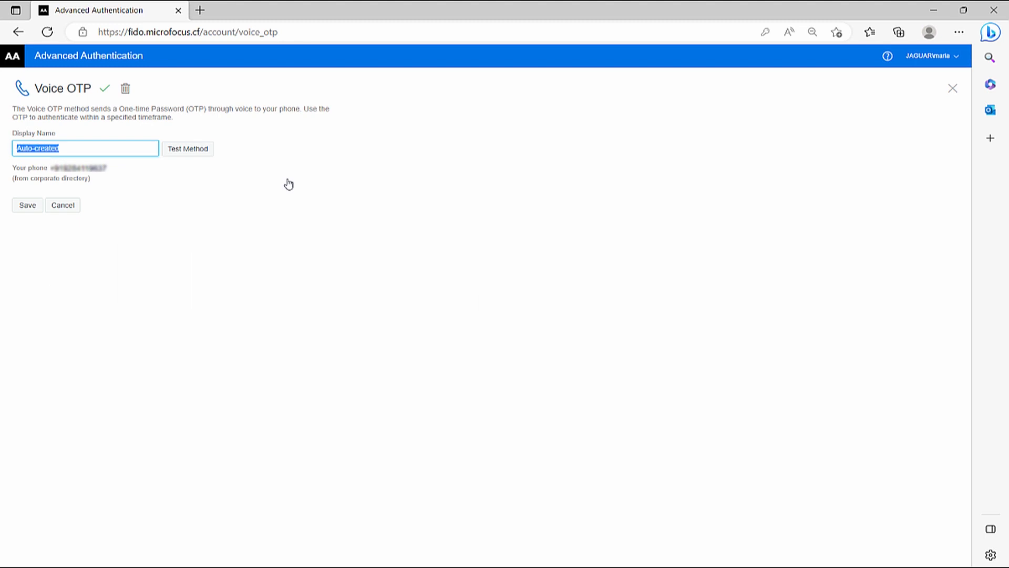
pyautogui.click(289, 184)
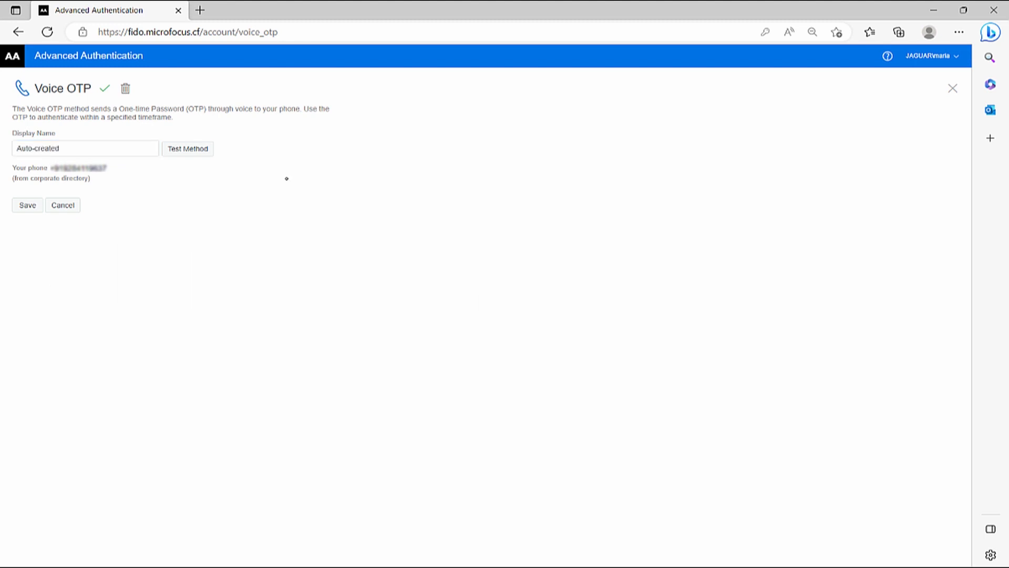
pyautogui.click(192, 153)
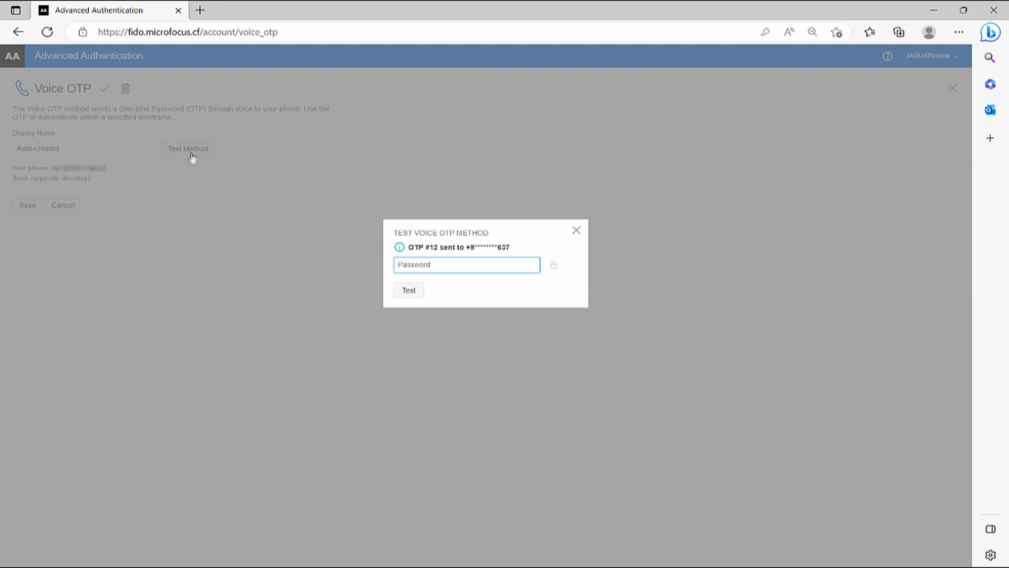
pyautogui.write('••••')
pyautogui.click(405, 292)
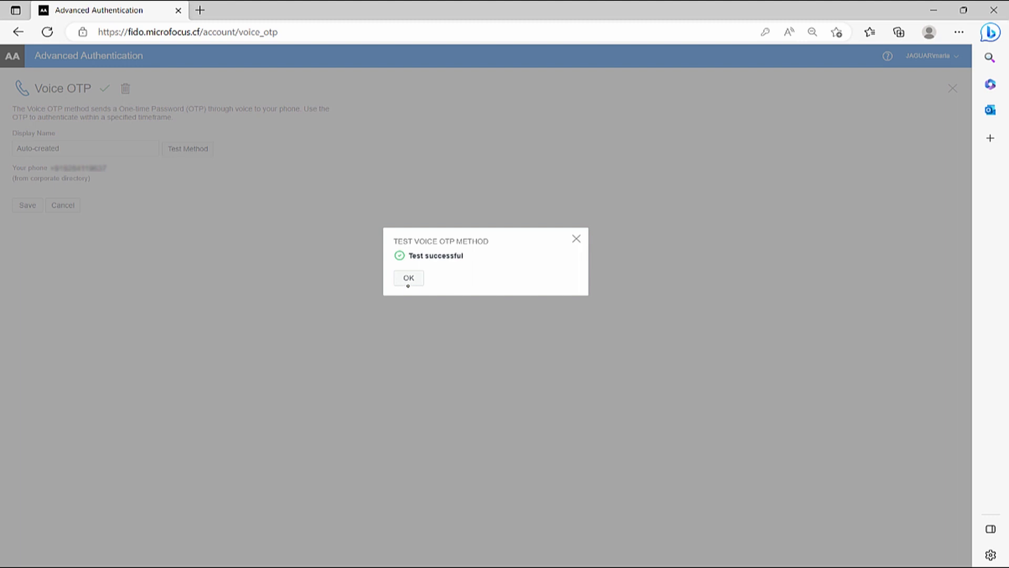
pyautogui.click(412, 279)
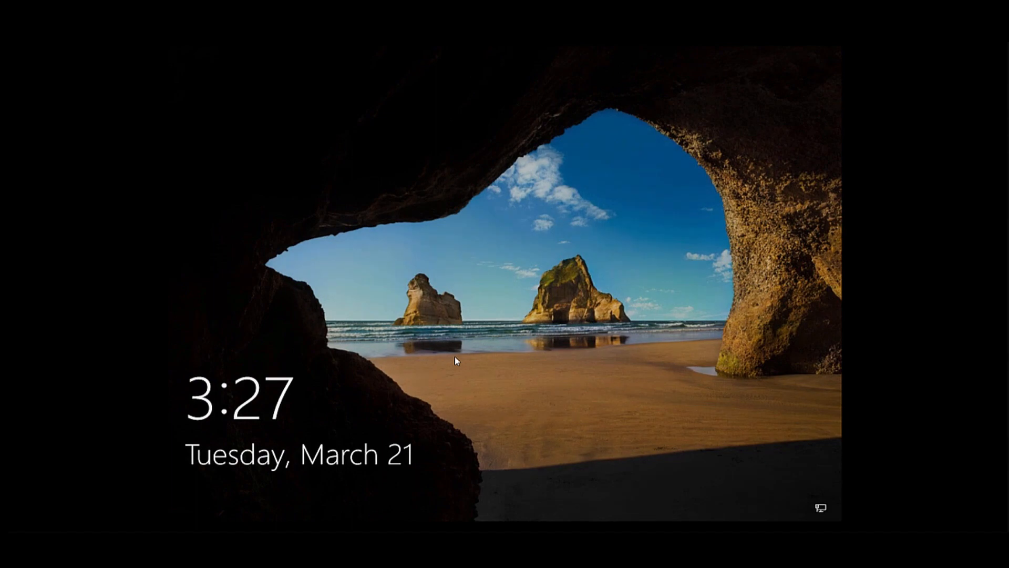
# Start a Windows logon with the JAGUAR domain user's login name and choose the LDAP Password + Voice OTP chain.
pyautogui.click(488, 422)
pyautogui.write('jaguar\\maria')
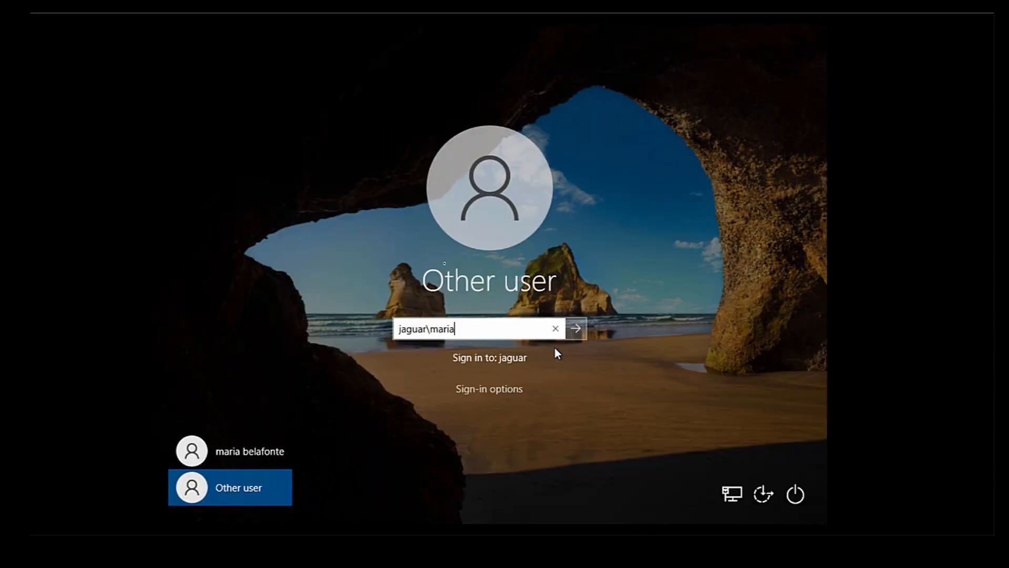
pyautogui.click(574, 328)
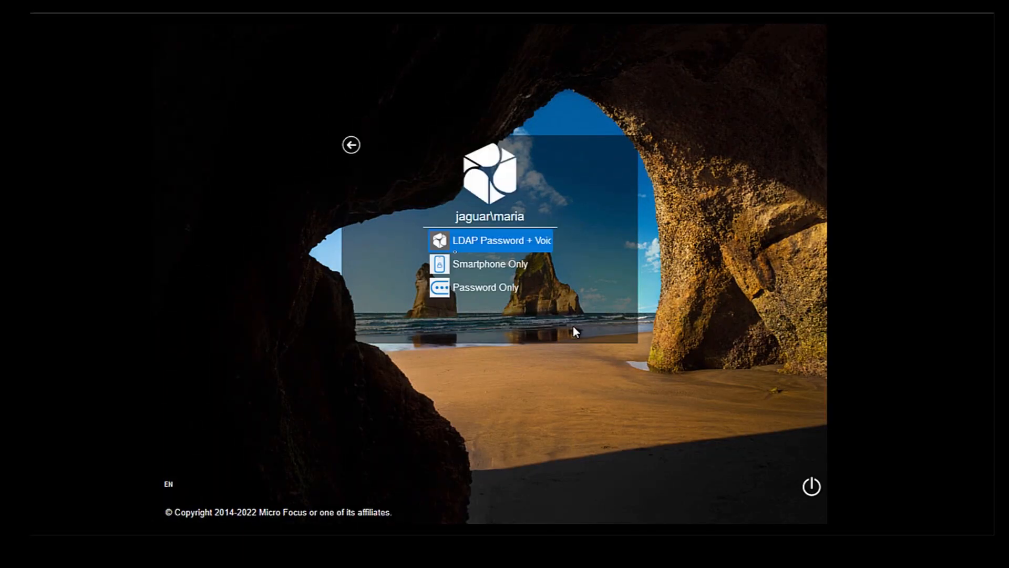
pyautogui.click(514, 241)
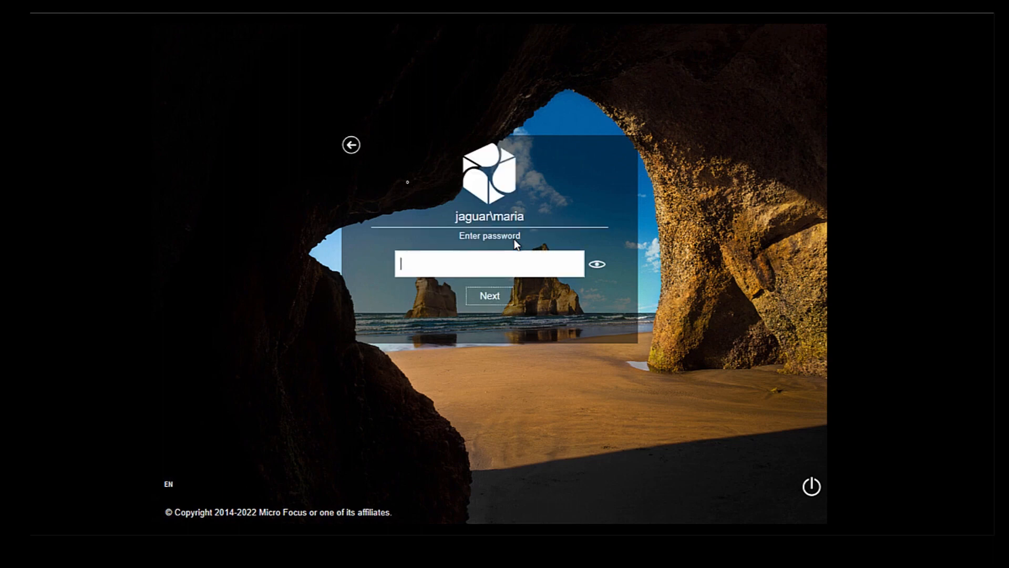
# Authenticate the Windows logon with the user's LDAP password and the one-time password received by voice call.
pyautogui.hotkey('ctrl', 'v')
pyautogui.click(490, 296)
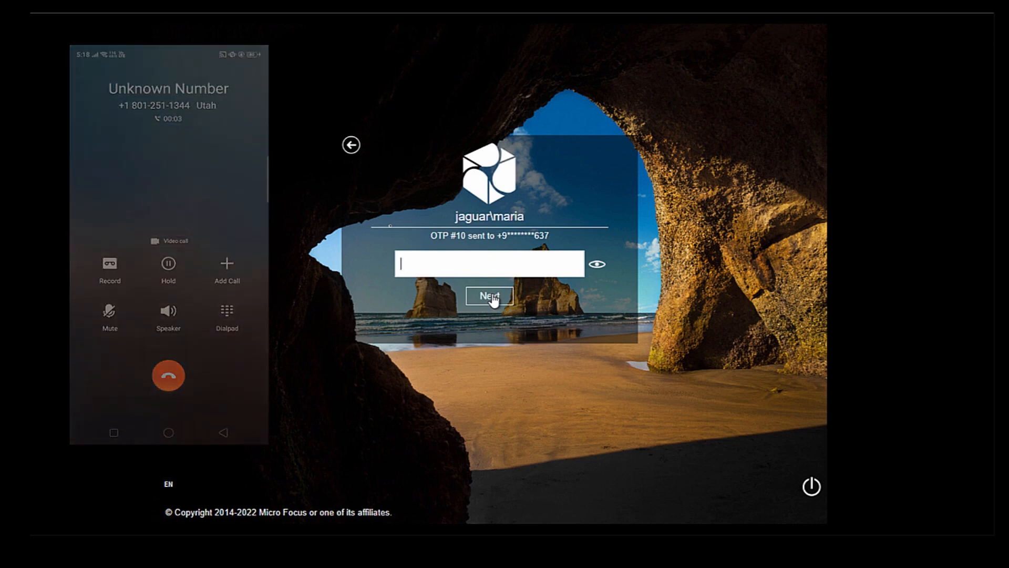
pyautogui.write('****')
pyautogui.click(492, 298)
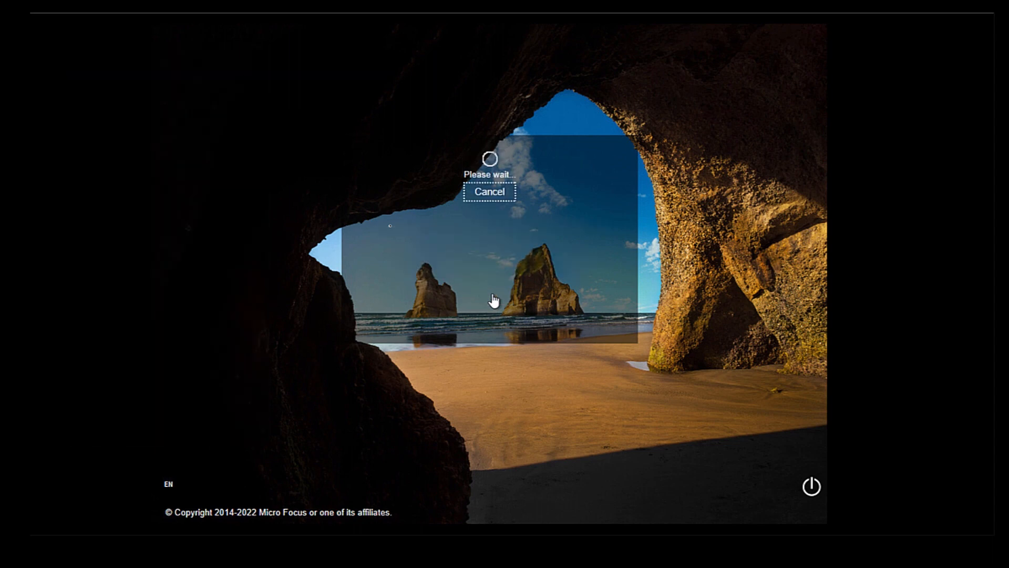